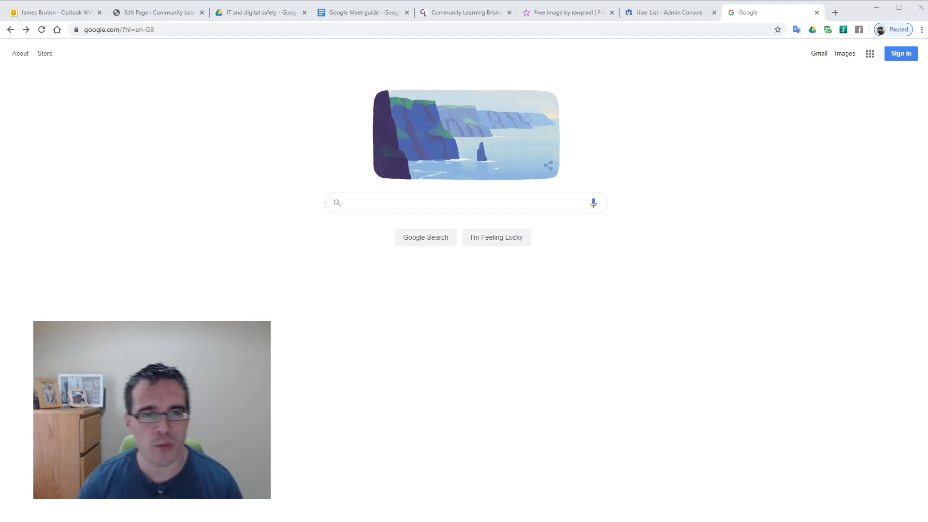
Step: Search Google for "google meet" and open the Google Meet site from the results
left_click(390, 203)
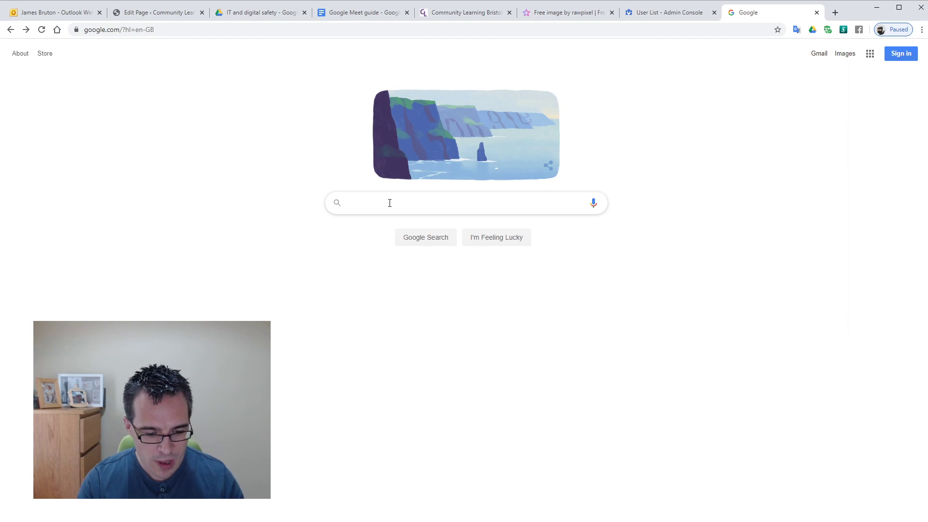
type("google  me")
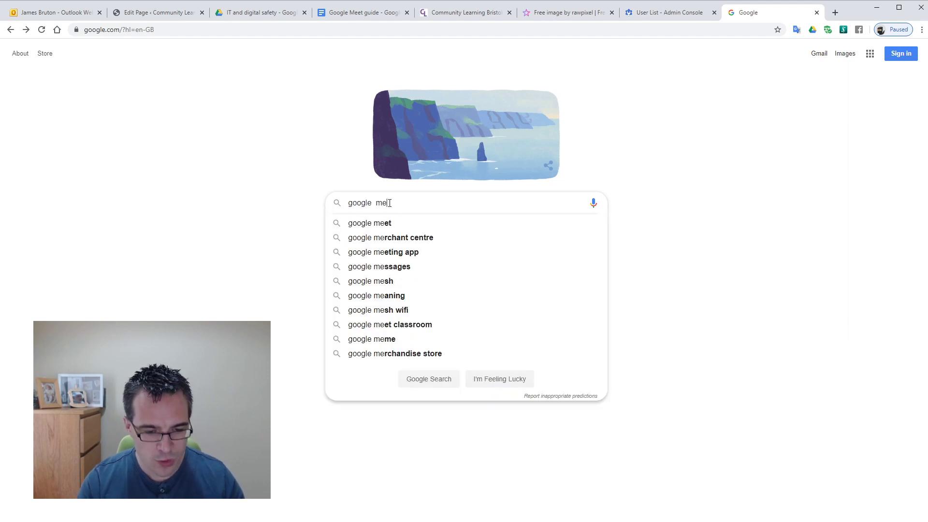
type("et")
key("Return")
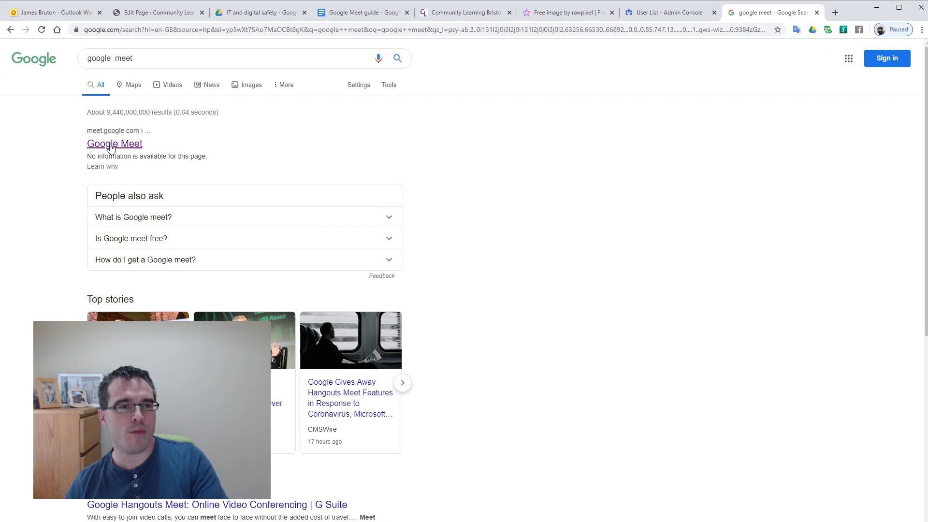
left_click(111, 147)
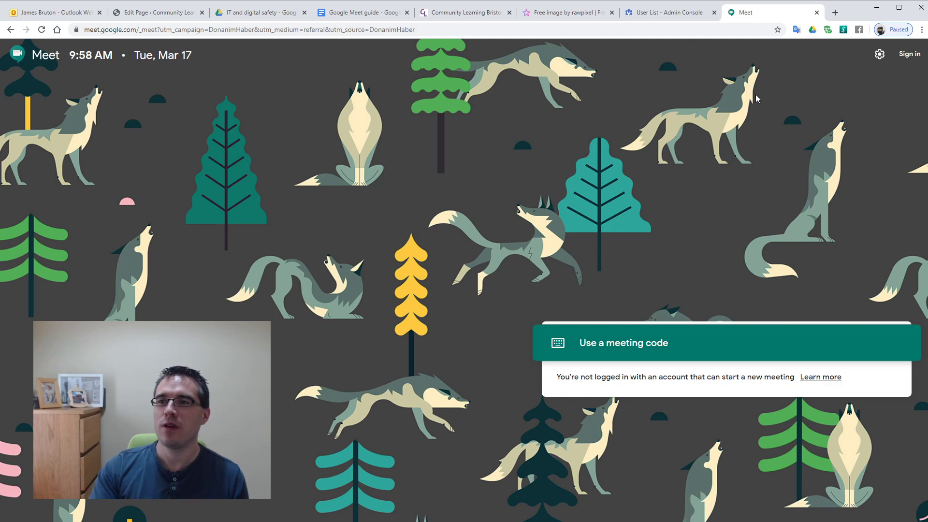
Step: Sign in to Meet with the saved Community Learning West account
left_click(911, 58)
left_click(437, 257)
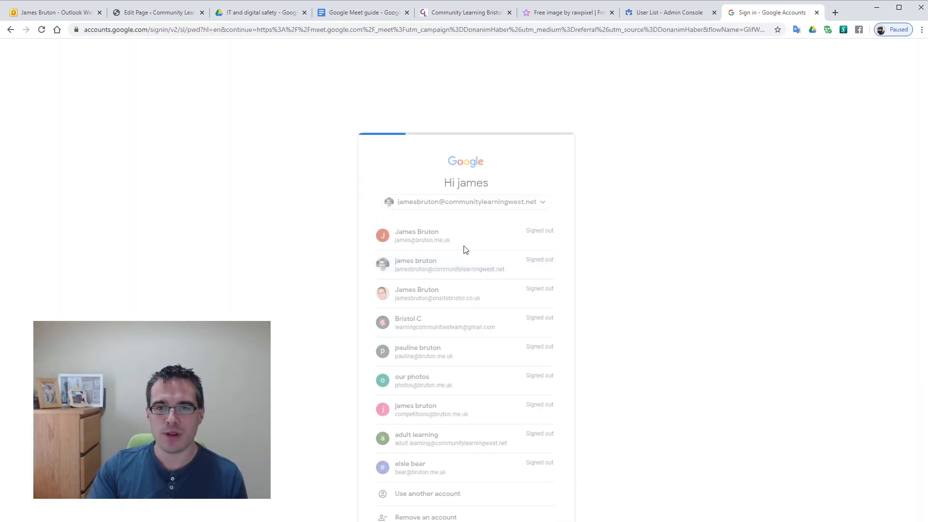
left_click(527, 379)
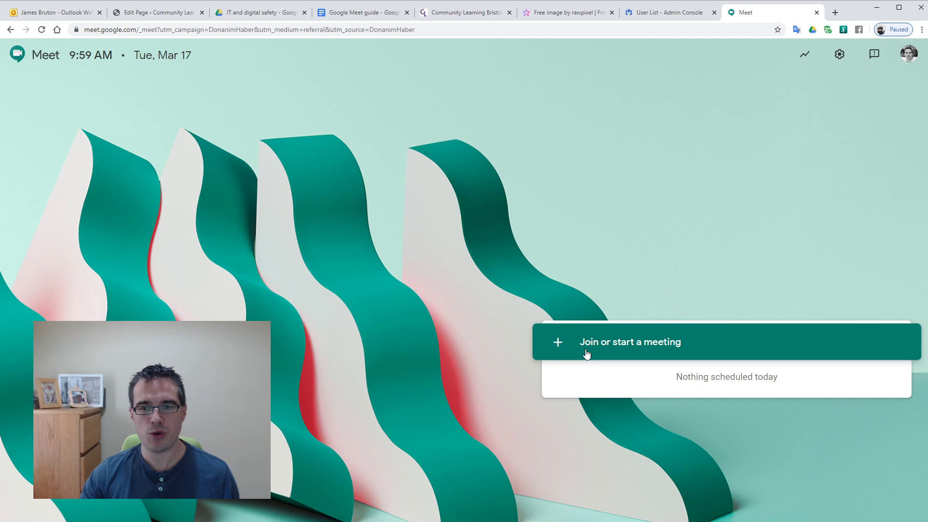
Step: Start a new meeting with the nickname "test meeting"
left_click(559, 345)
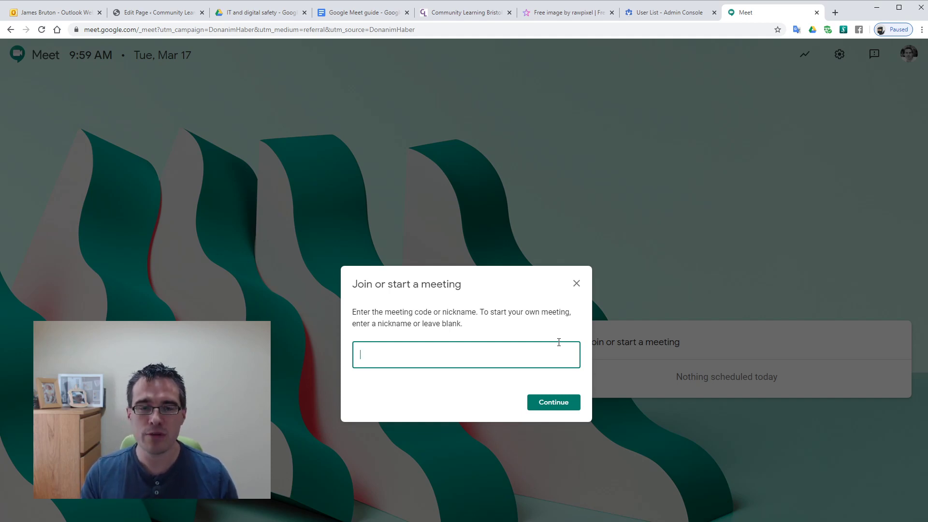
type("test")
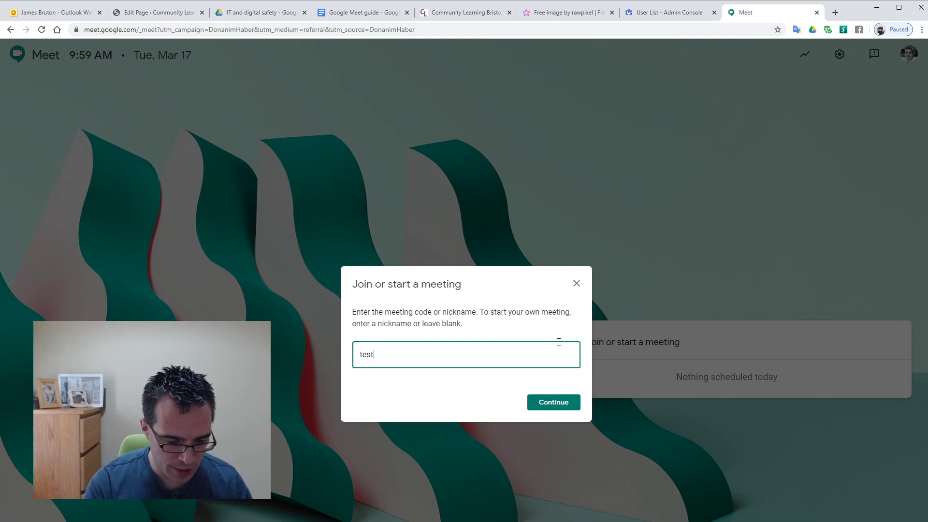
type(" meeting")
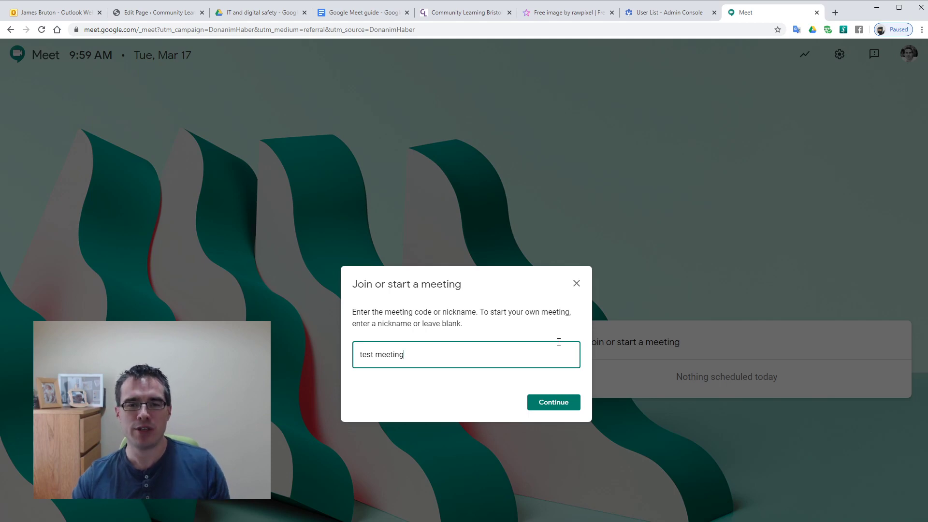
left_click(554, 404)
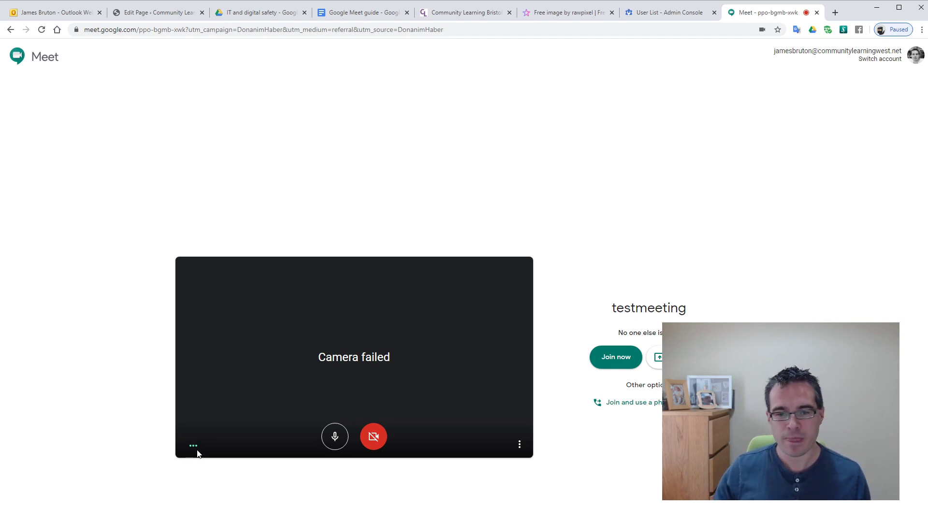
Step: Turn the microphone off in the pre-join preview and switch it back on
left_click(334, 437)
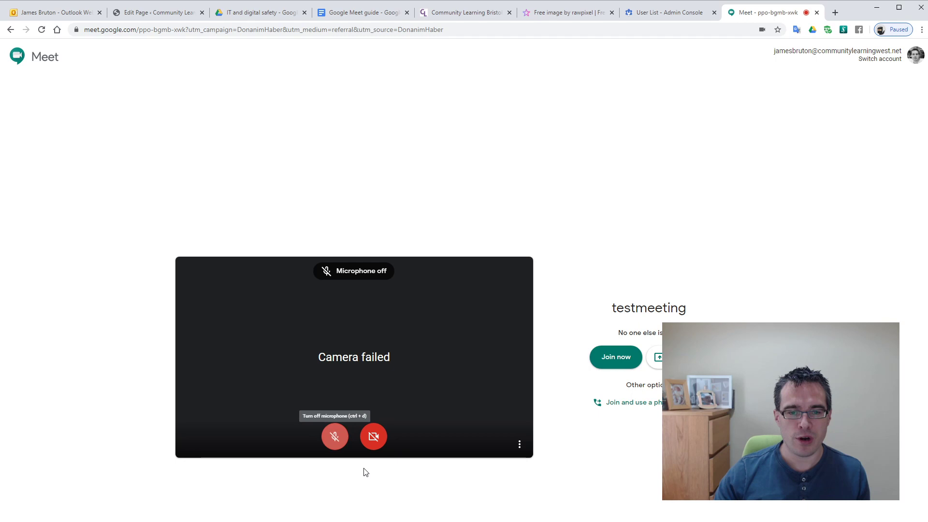
left_click(332, 438)
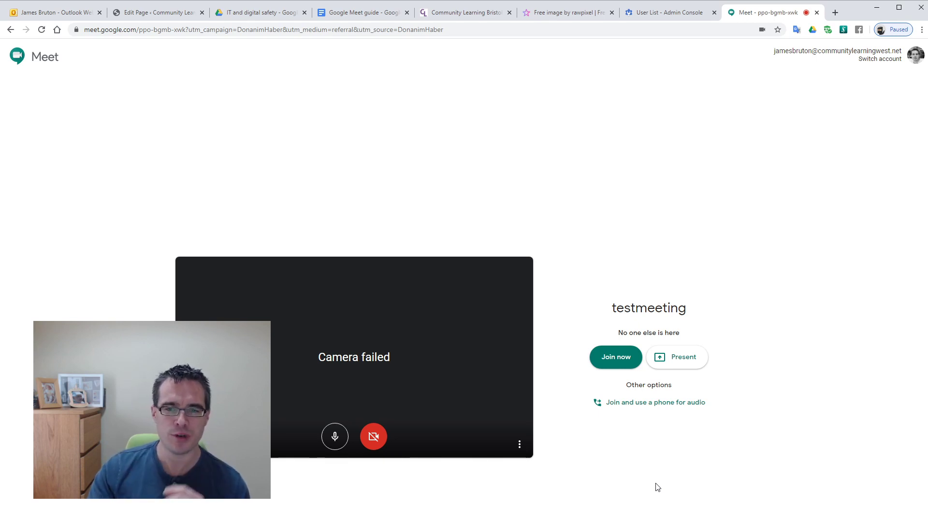
Step: View the phone audio dial-in details with United Kingdom as the country, and close them
left_click(642, 407)
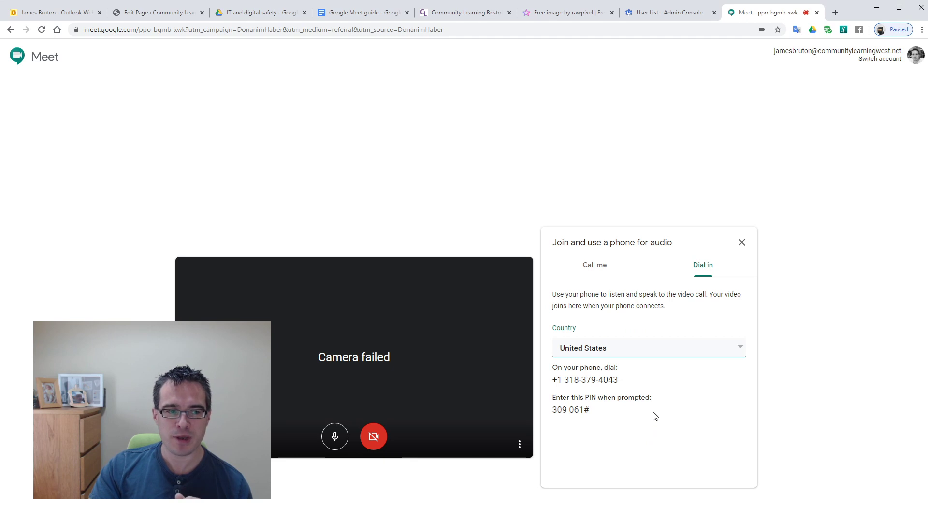
left_click(587, 349)
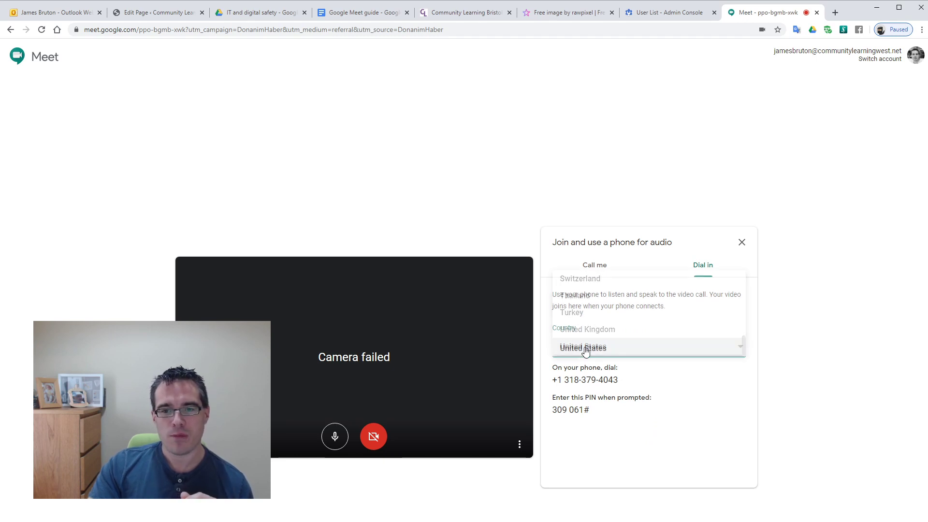
left_click(594, 333)
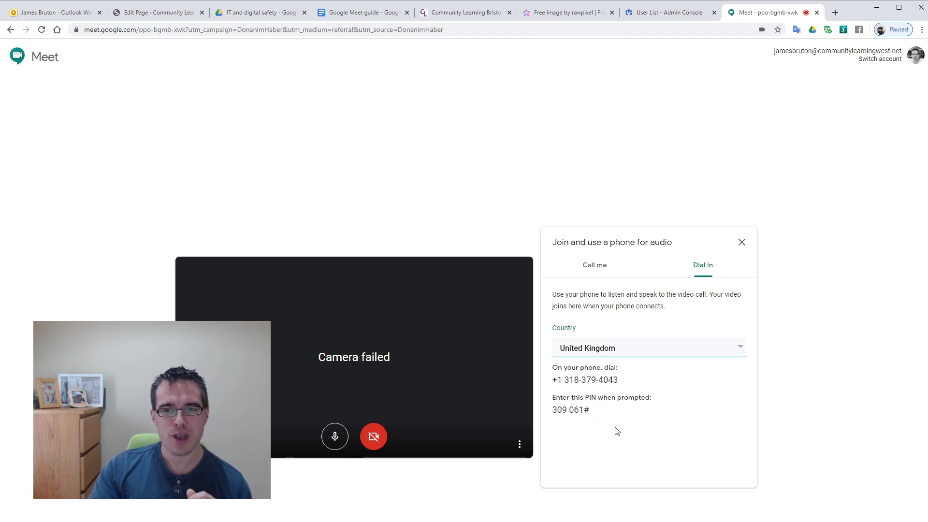
left_click(745, 247)
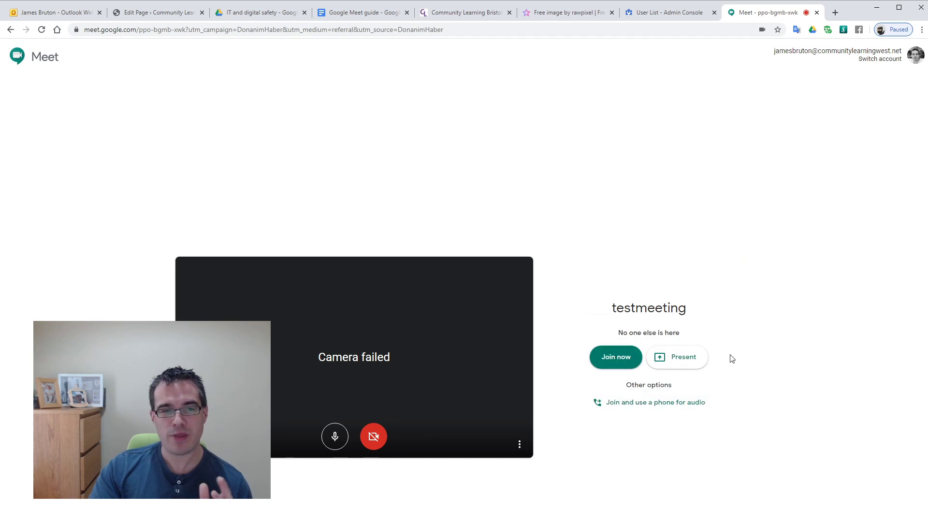
Step: Join the meeting, copy its web link from the joining details and close the Add others dialog
left_click(617, 359)
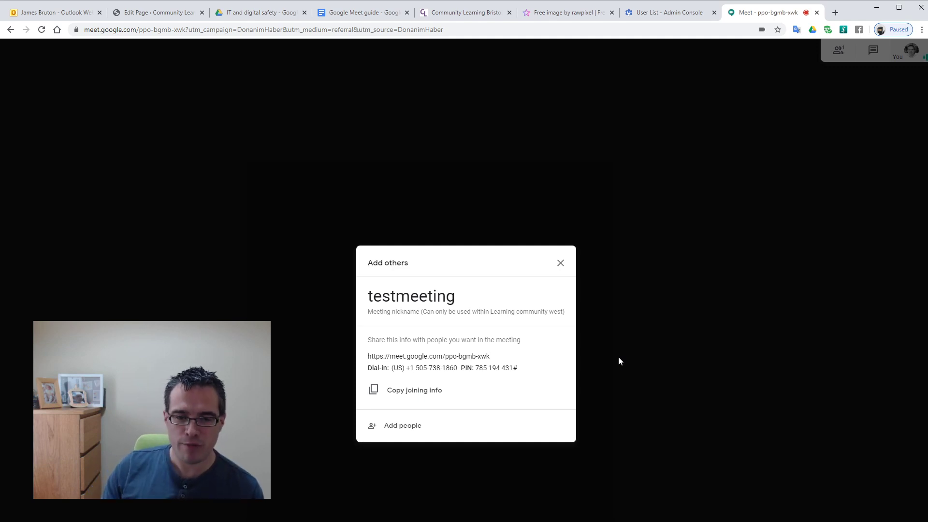
left_click(429, 394)
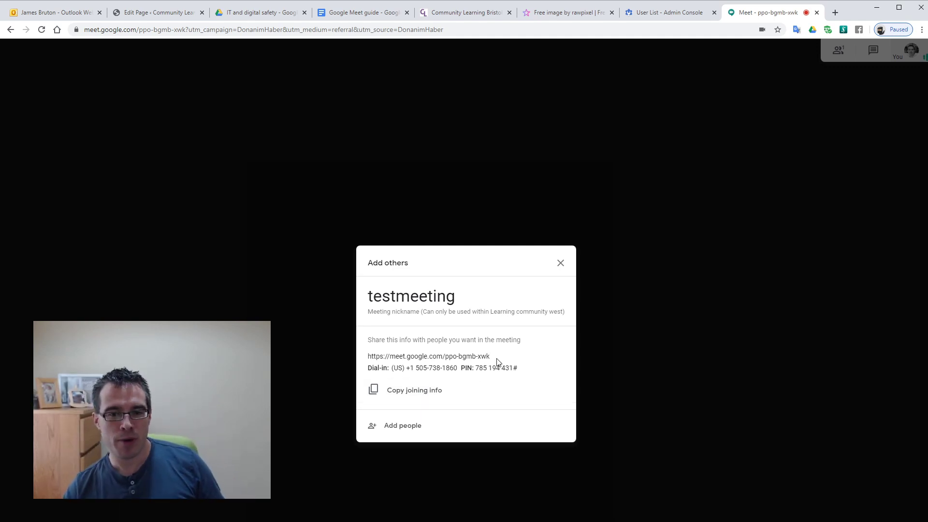
left_click_drag(492, 358, 371, 351)
key("ctrl+c")
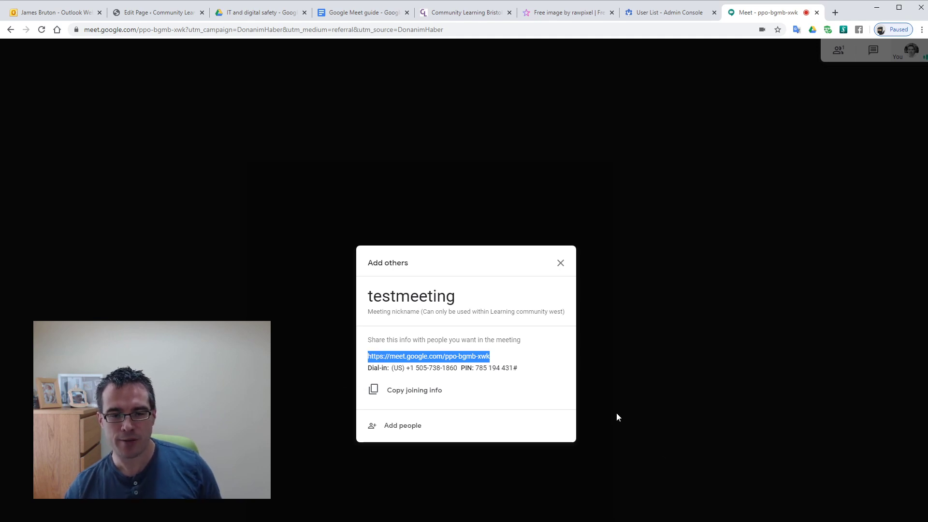
left_click(560, 263)
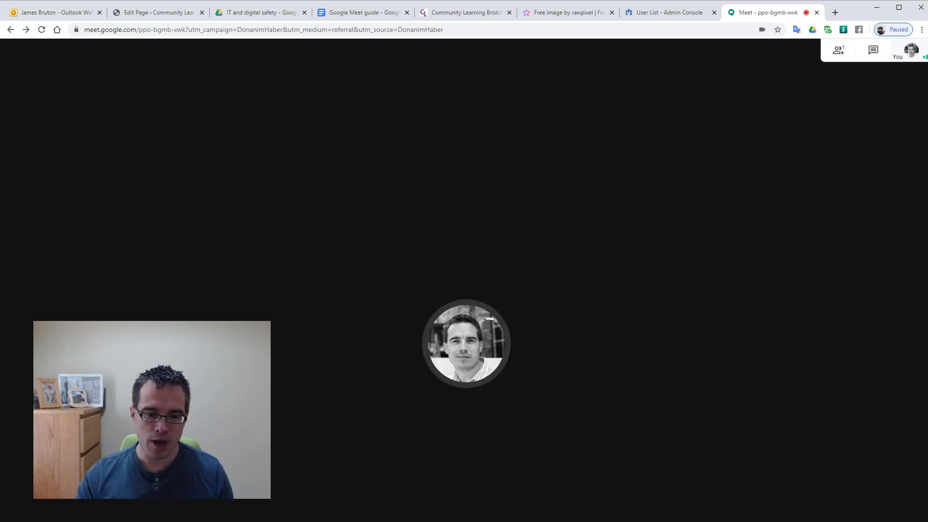
Step: Mute the microphone and select the OBS window for sharing, cancelling without presenting it
key("ctrl+d")
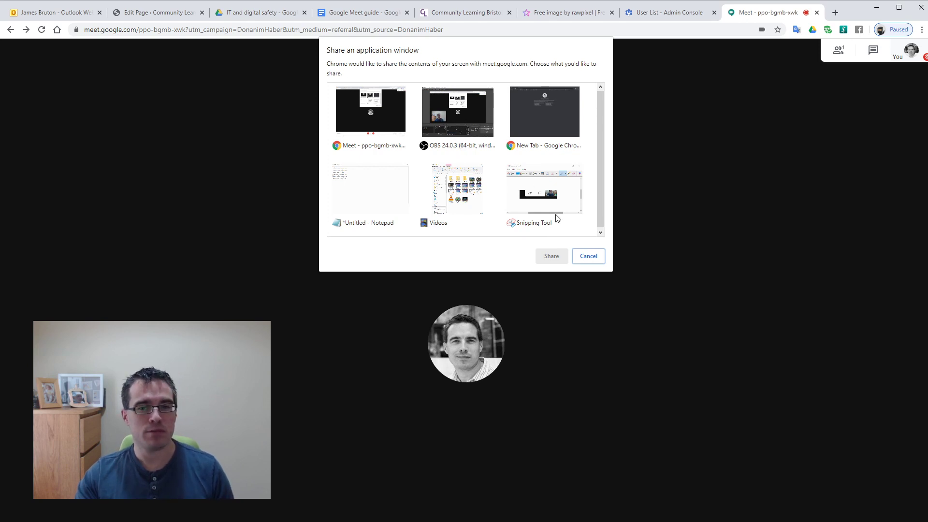
left_click(462, 124)
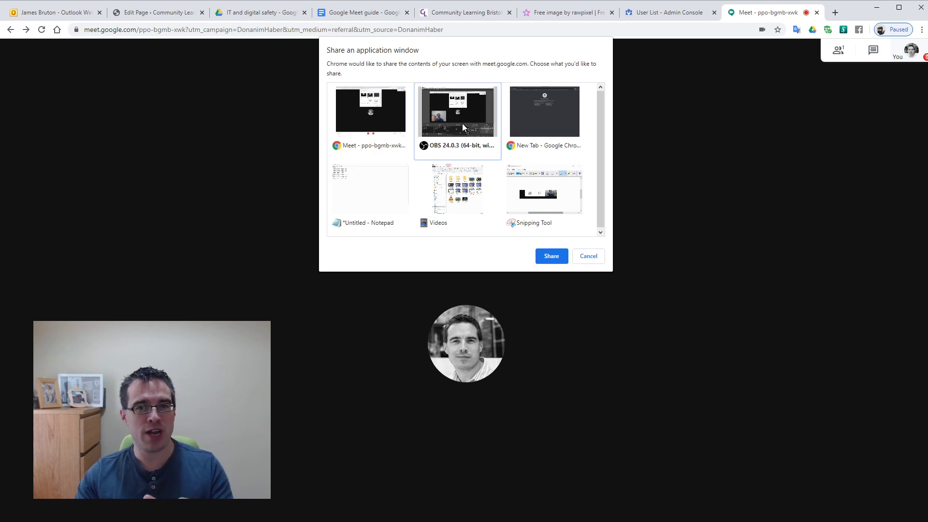
left_click(590, 255)
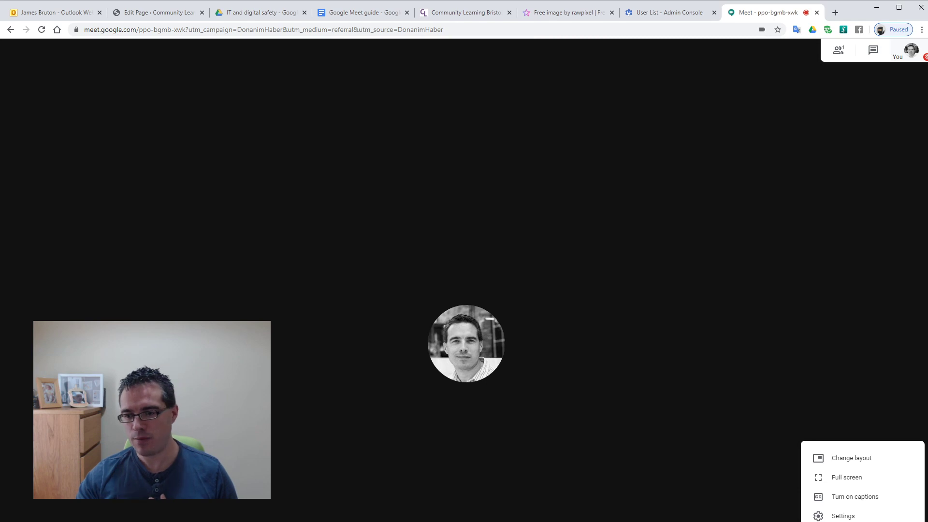
Step: Review the meeting's camera and video resolution settings and close them
left_click(861, 519)
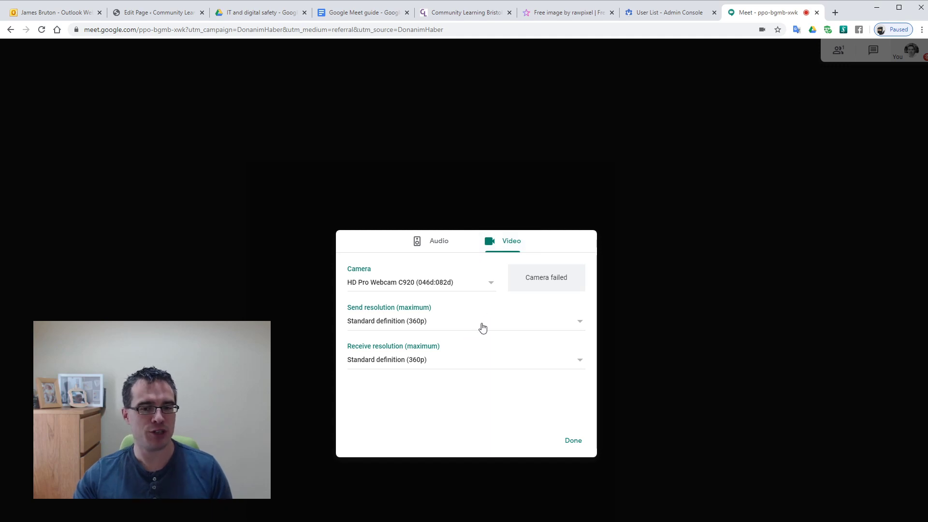
left_click(573, 441)
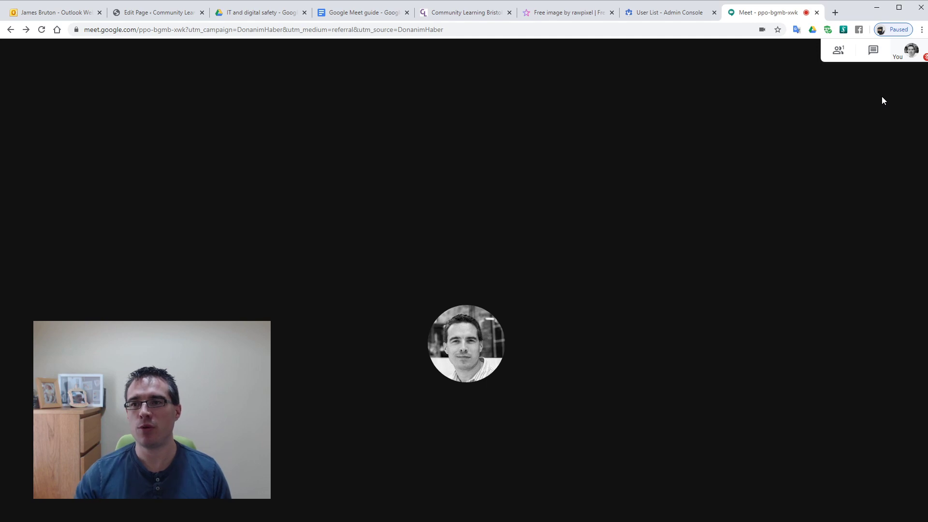
Step: Check the participant list and send the message "a question" in the meeting chat
left_click(840, 53)
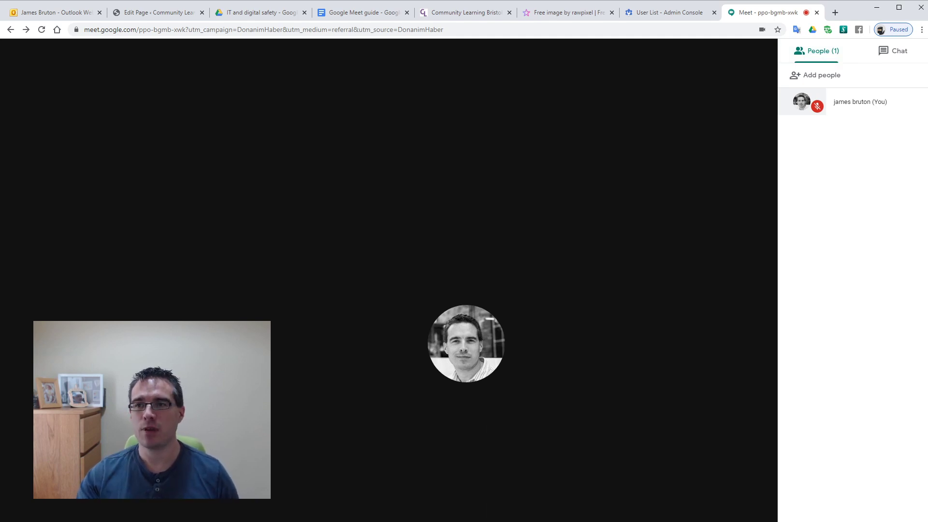
left_click(880, 54)
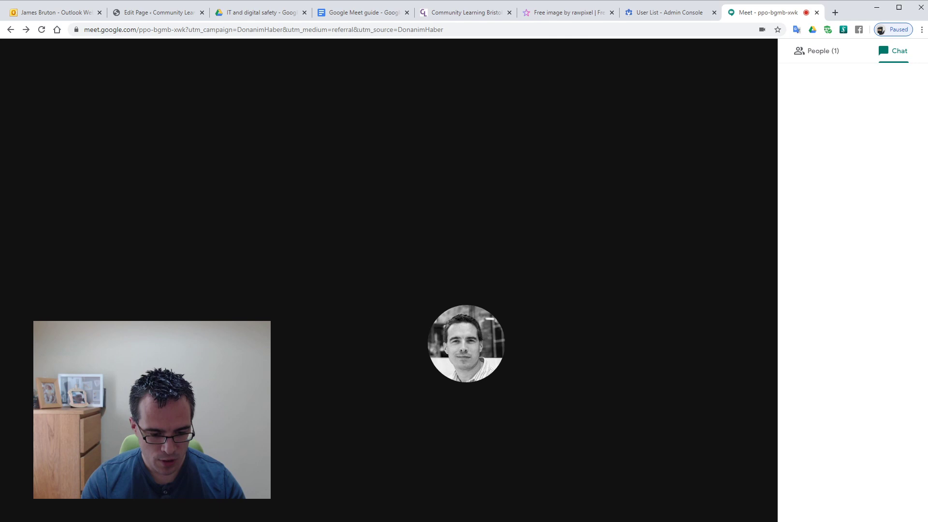
key("Return")
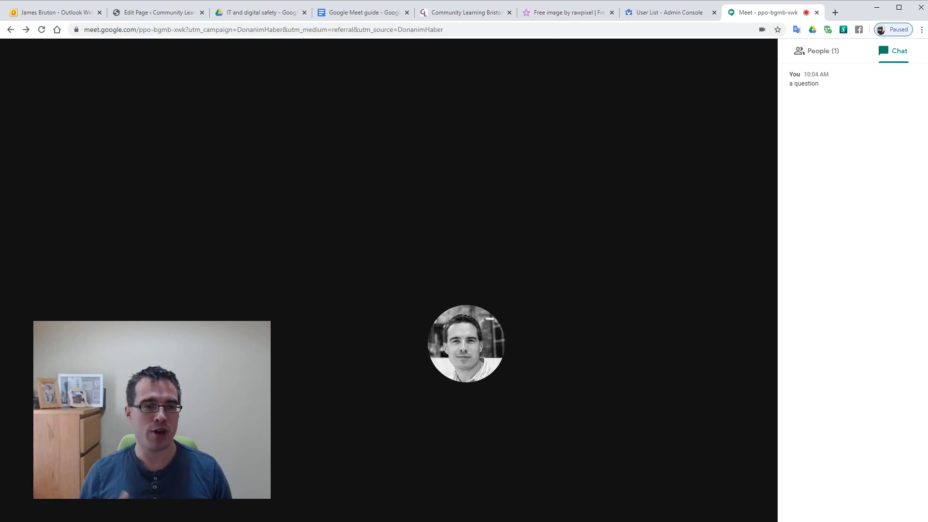
left_click(690, 369)
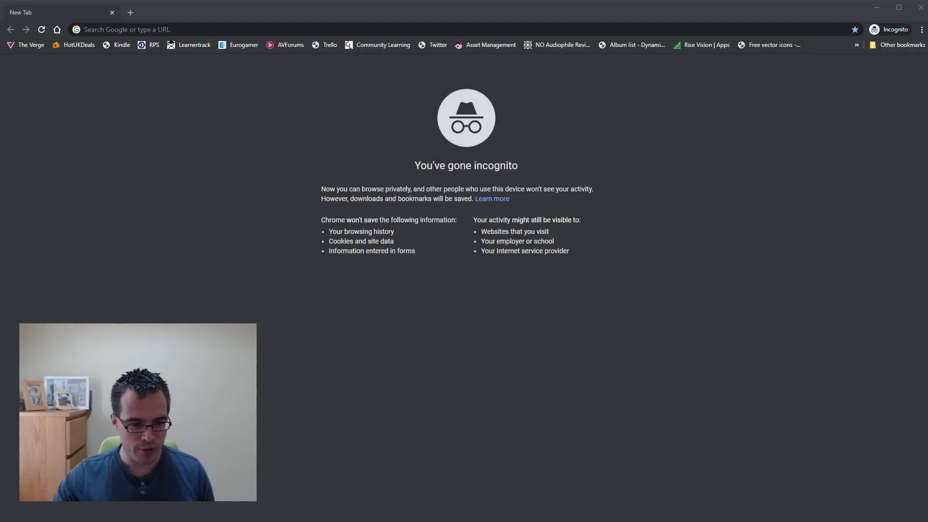
Step: Switch to the Chrome incognito window and open the copied meeting link there
left_click(406, 27)
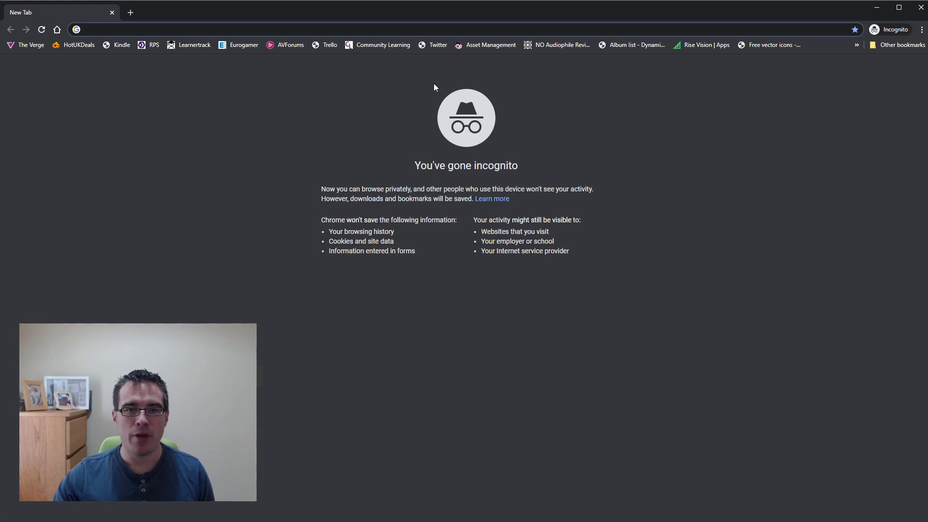
key("ctrl+v")
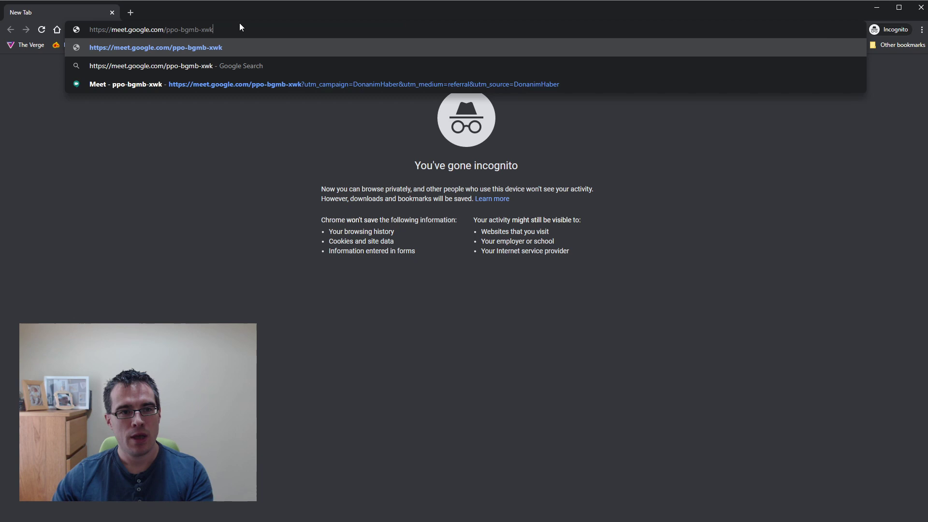
key("Return")
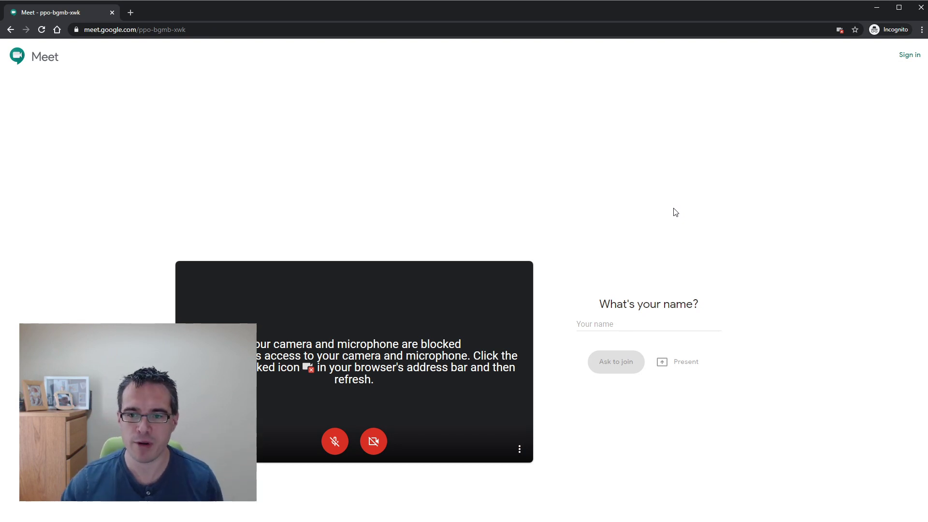
Step: Enter the guest's first name and ask to join the meeting
left_click(602, 327)
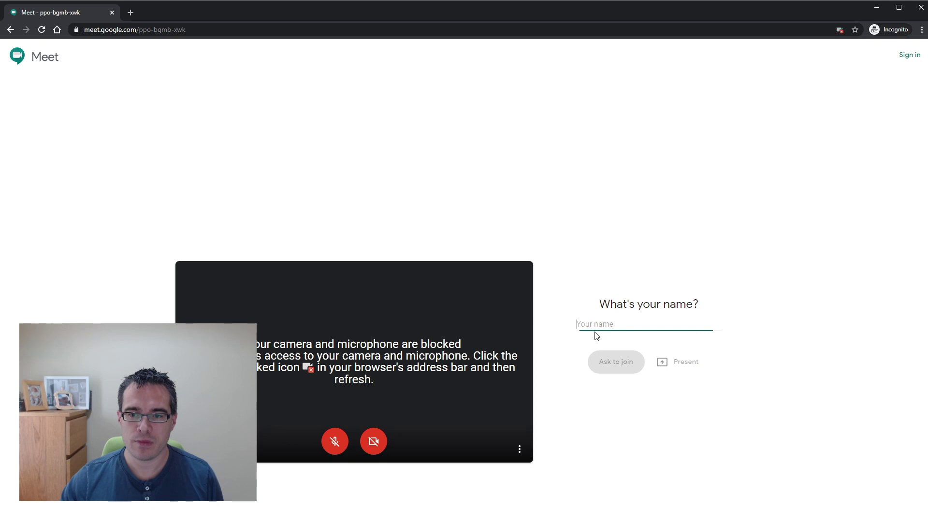
type("James")
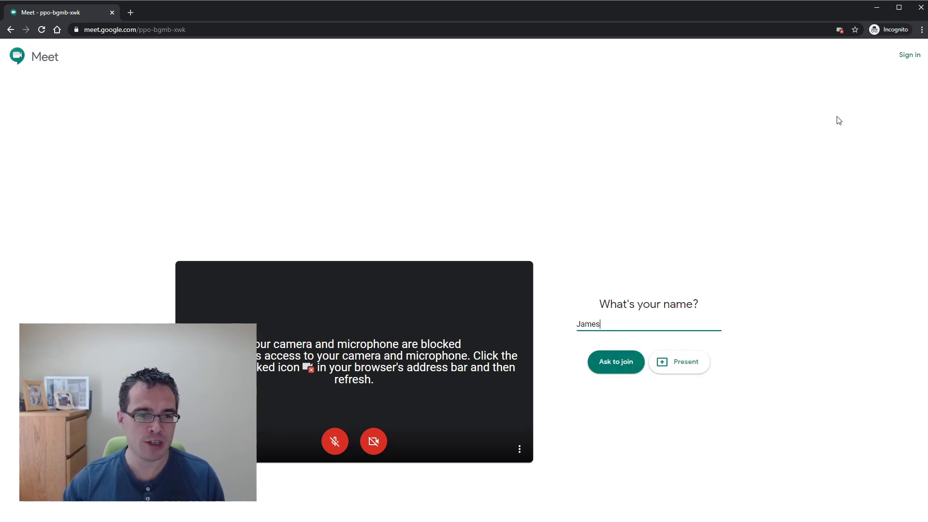
left_click(612, 371)
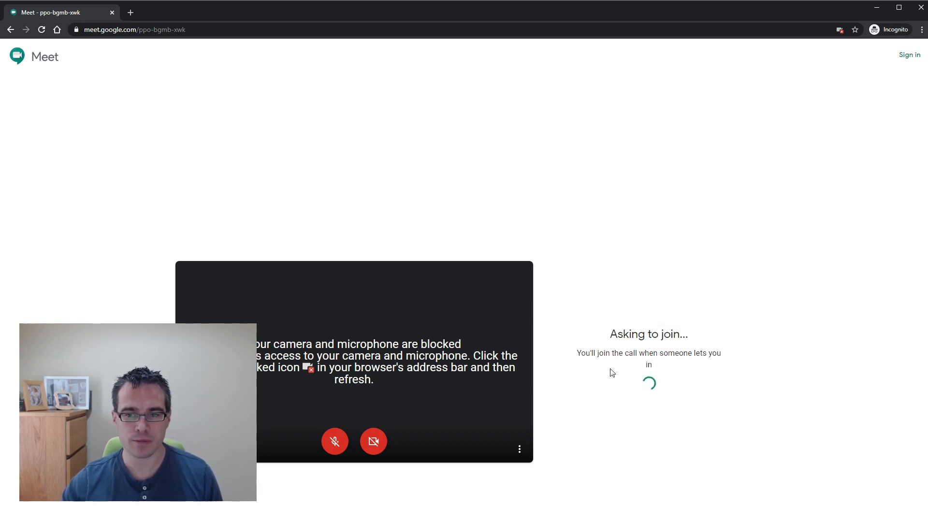